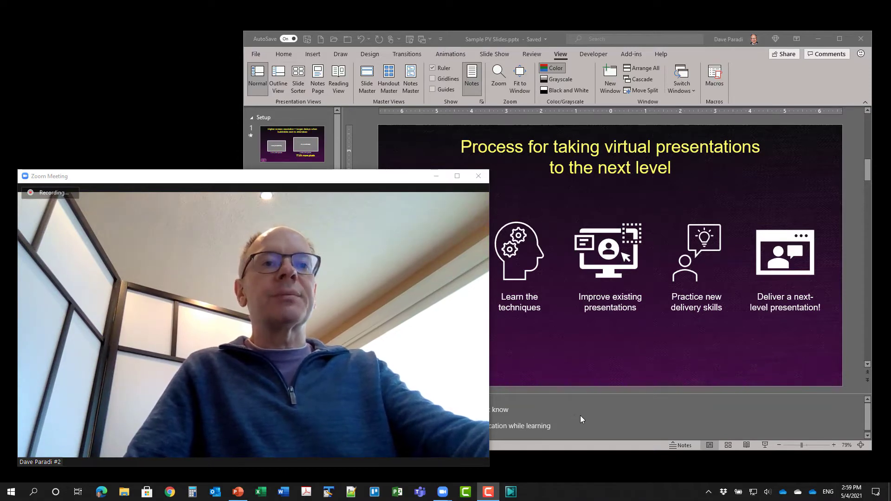
# Step: Bring PowerPoint forward and resize its window from the bottom-left corner beside the Zoom video
pyautogui.click(574, 441)
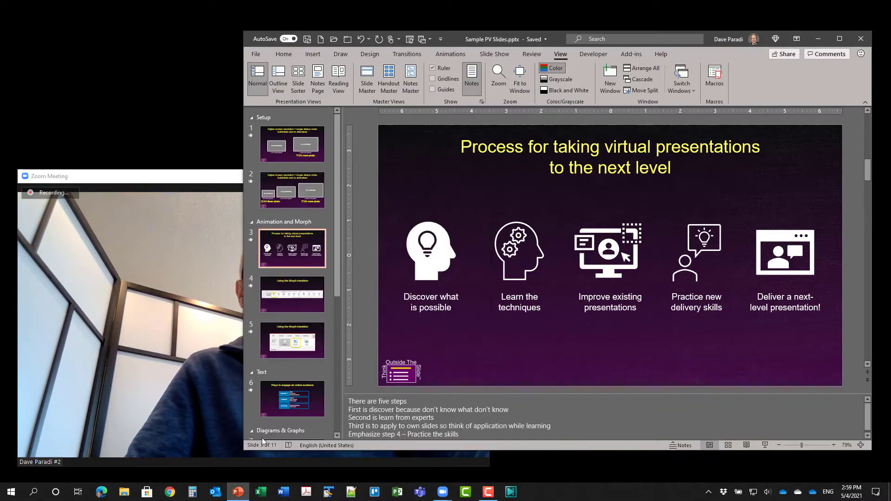
pyautogui.moveTo(243, 449); pyautogui.dragTo(352, 422)
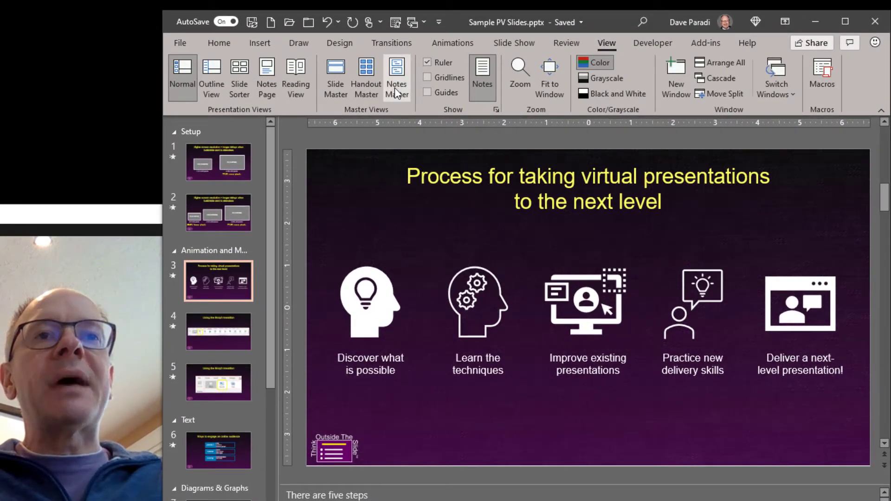
# Step: In the Notes Master, set the first-level notes text to 24 pt
pyautogui.click(395, 84)
pyautogui.moveTo(419, 348); pyautogui.dragTo(557, 355)
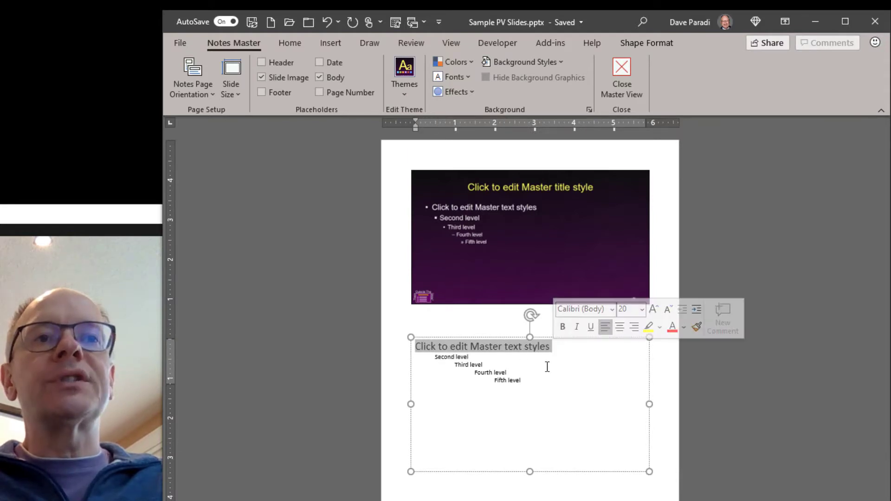
pyautogui.click(642, 310)
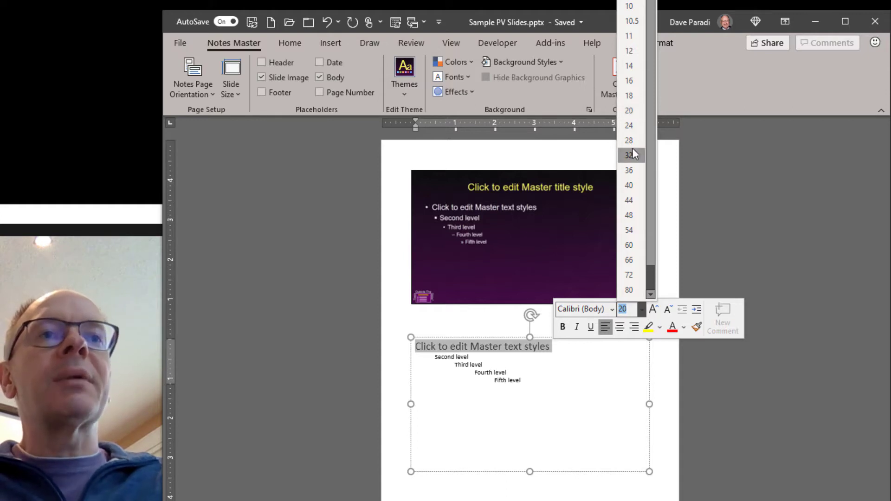
pyautogui.click(632, 125)
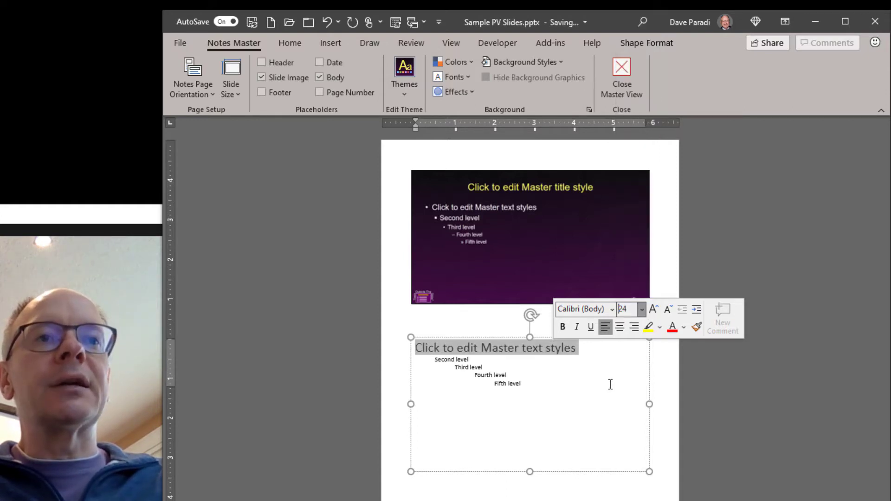
pyautogui.click(661, 378)
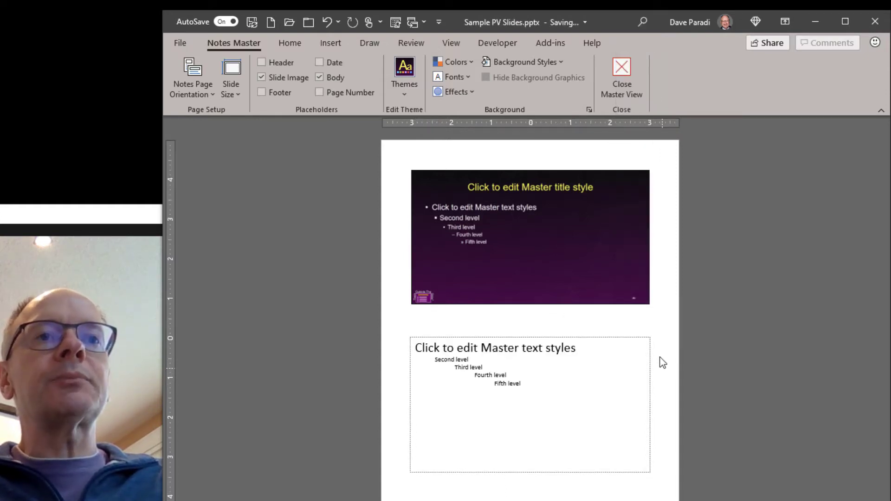
# Step: Raise the notes placeholder's top edge toward the slide image and close Master View
pyautogui.click(529, 337)
pyautogui.moveTo(530, 333); pyautogui.dragTo(534, 311)
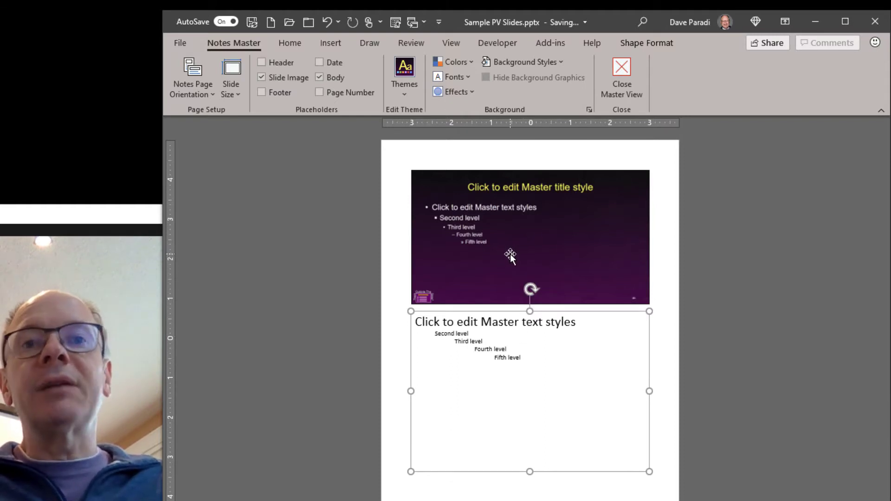
pyautogui.click(628, 82)
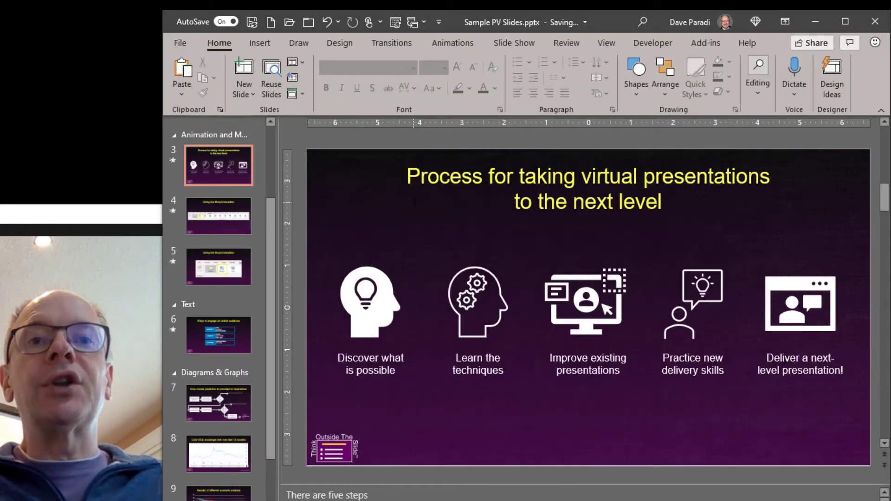
# Step: Switch slide 3 to Notes Page view from the View tab
pyautogui.click(606, 42)
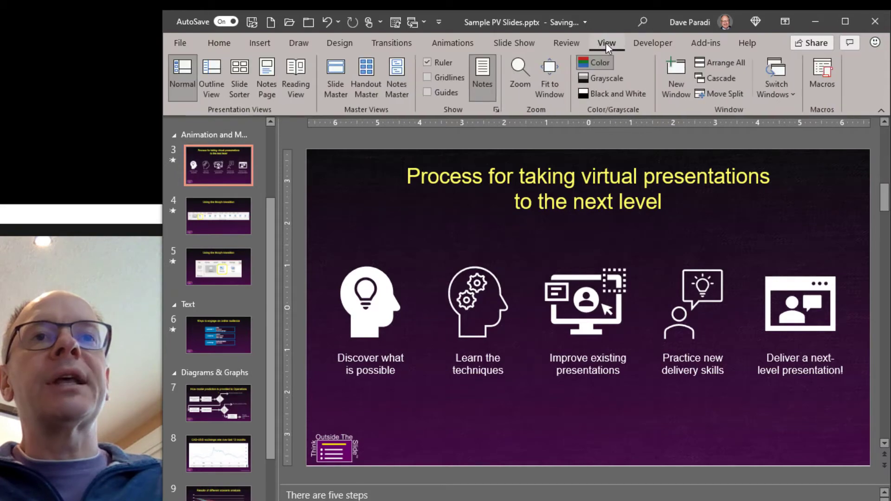
pyautogui.click(269, 92)
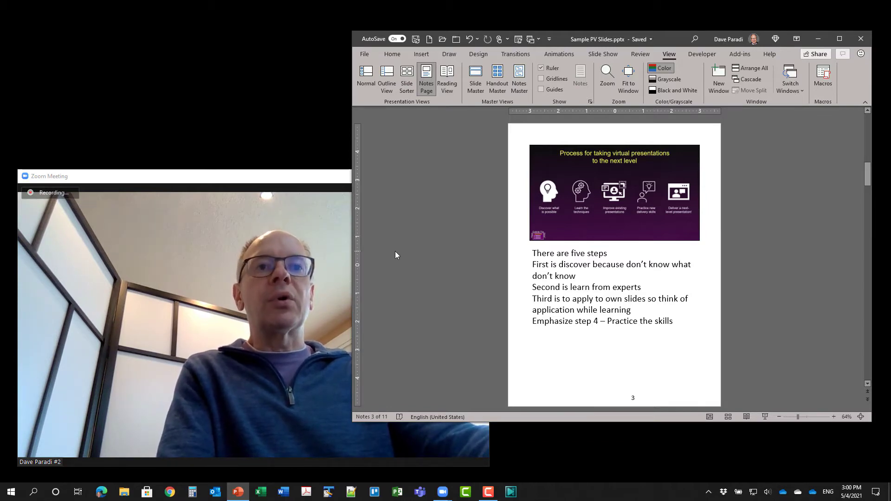
# Step: Resize the PowerPoint window beside the Zoom video and collapse the ribbon to tabs only
pyautogui.moveTo(345, 427)
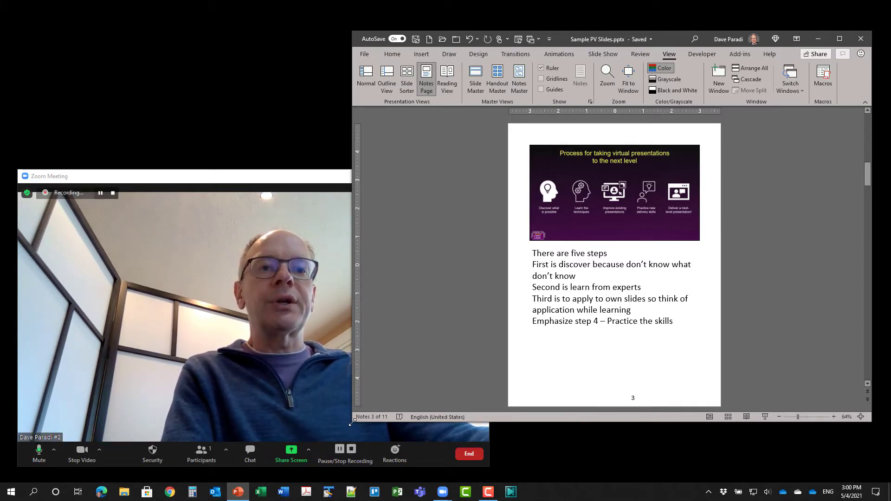
pyautogui.moveTo(351, 422); pyautogui.dragTo(460, 476)
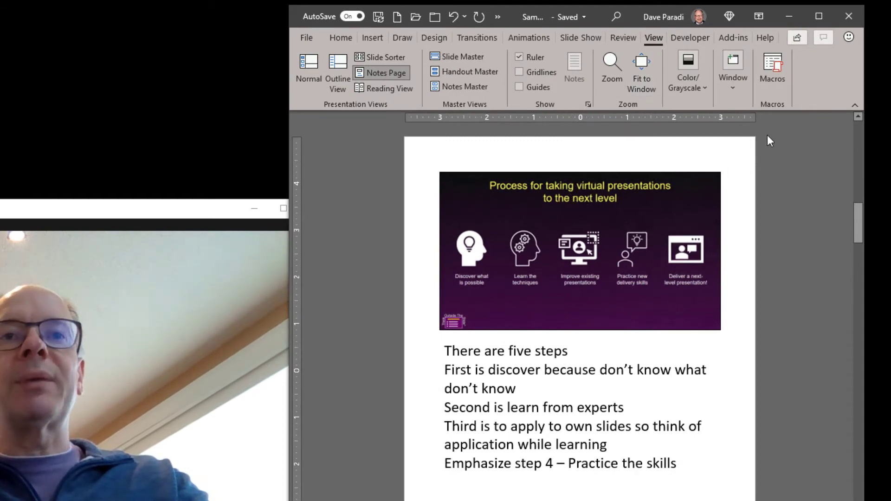
pyautogui.click(855, 108)
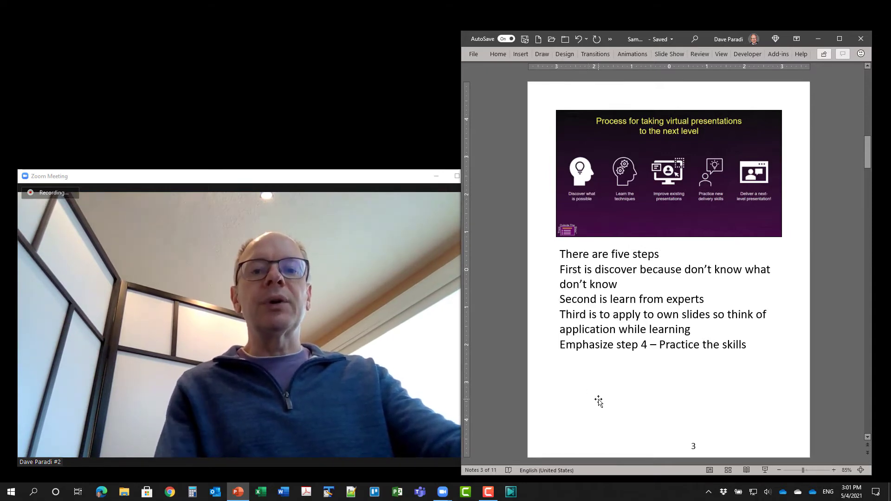
# Step: Alt-click the status-bar Slide Show button to run the show in its own window
pyautogui.press('alt')
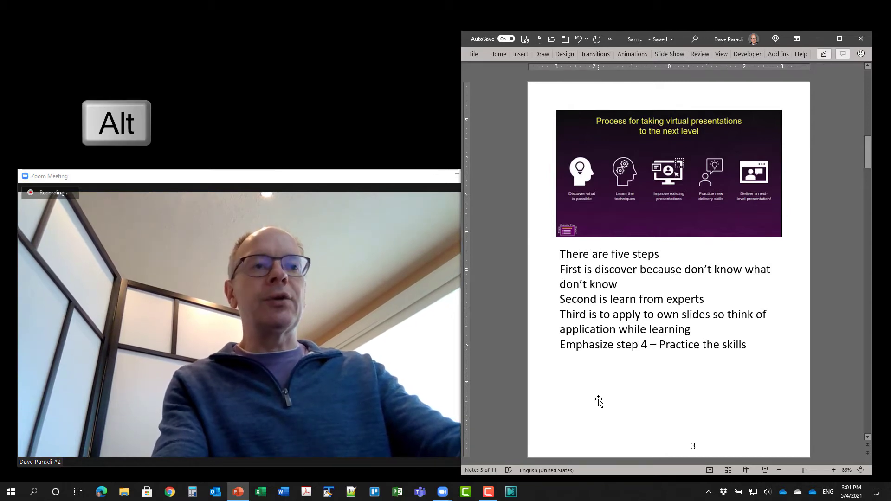
pyautogui.click(765, 470)
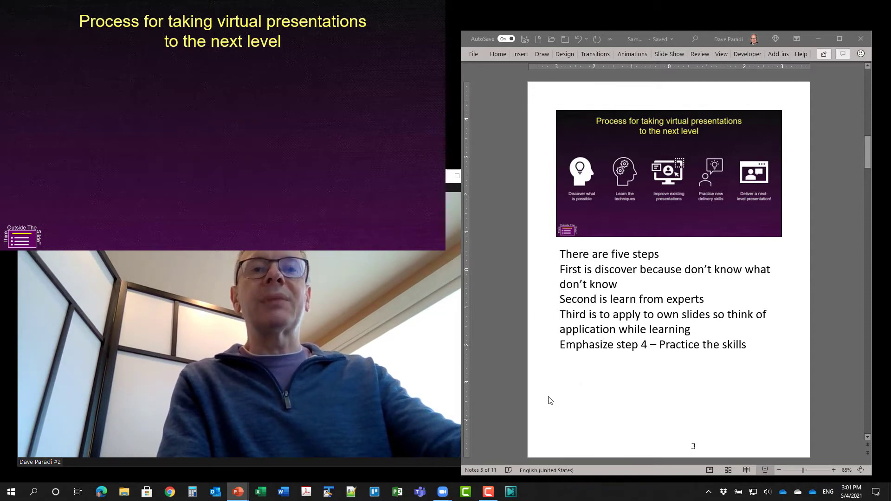
# Step: Share only the PowerPoint Slide Show window in the Zoom meeting
pyautogui.click(291, 451)
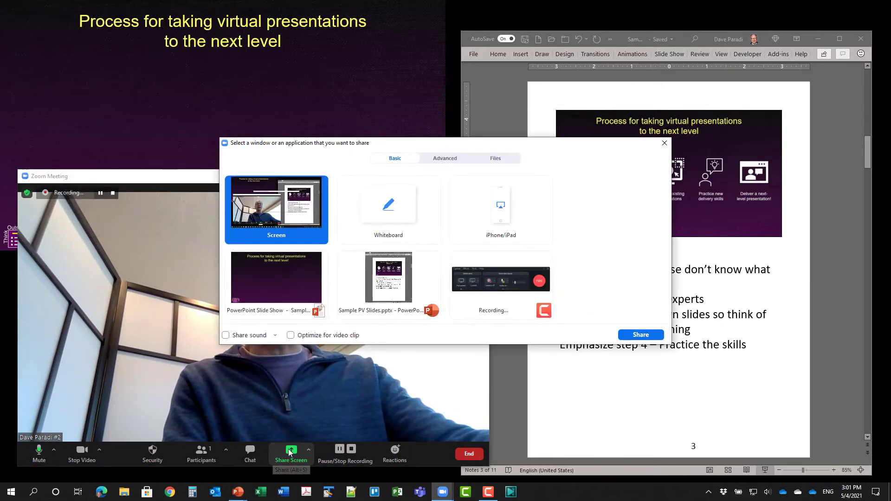
pyautogui.click(276, 284)
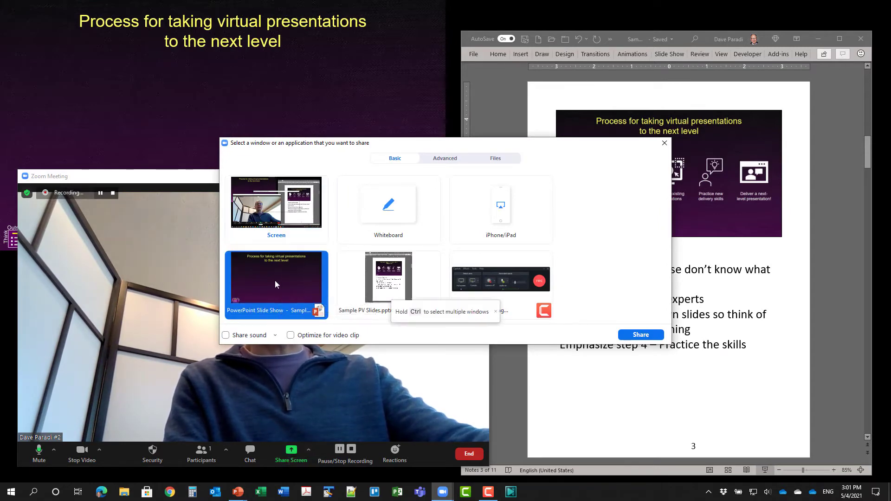
pyautogui.click(638, 337)
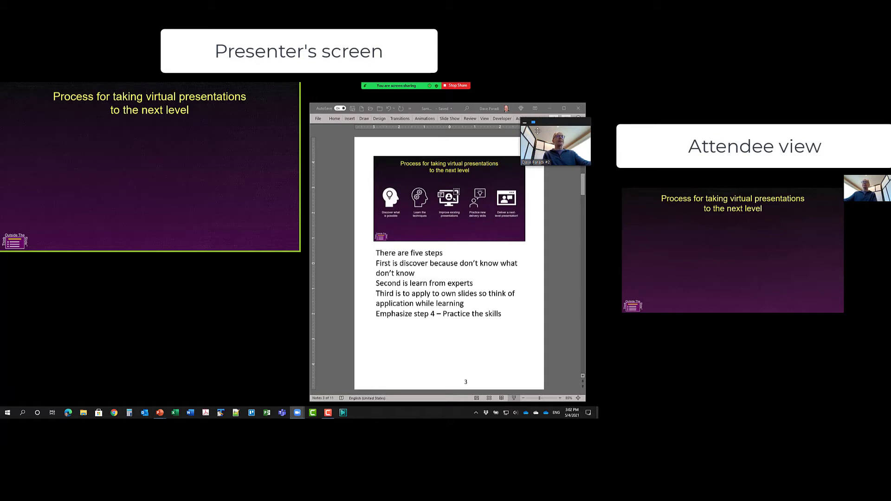
# Step: Move the video thumbnail off the notes page, open the meeting chat, and park it lower left
pyautogui.moveTo(537, 131); pyautogui.dragTo(260, 262)
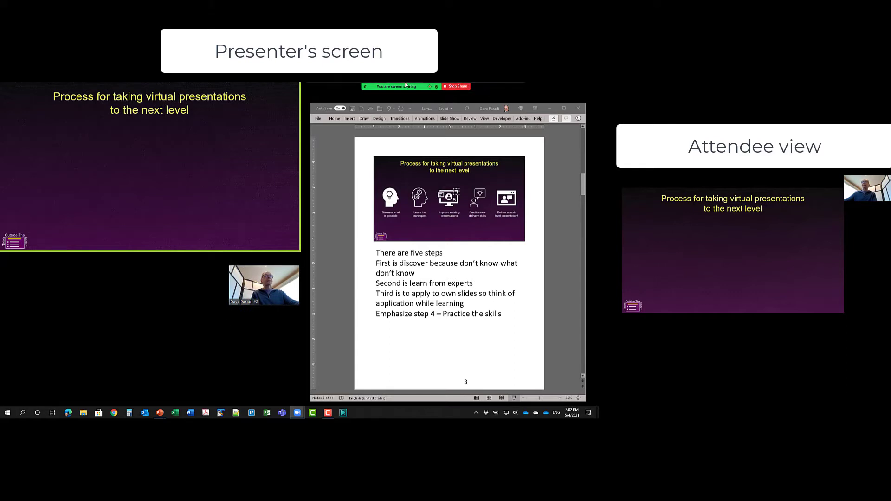
pyautogui.moveTo(436, 88)
pyautogui.click(515, 89)
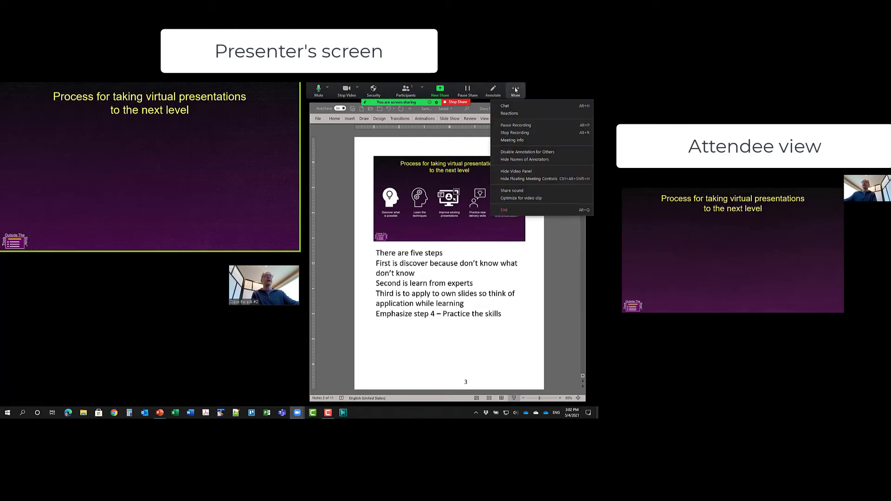
pyautogui.click(512, 105)
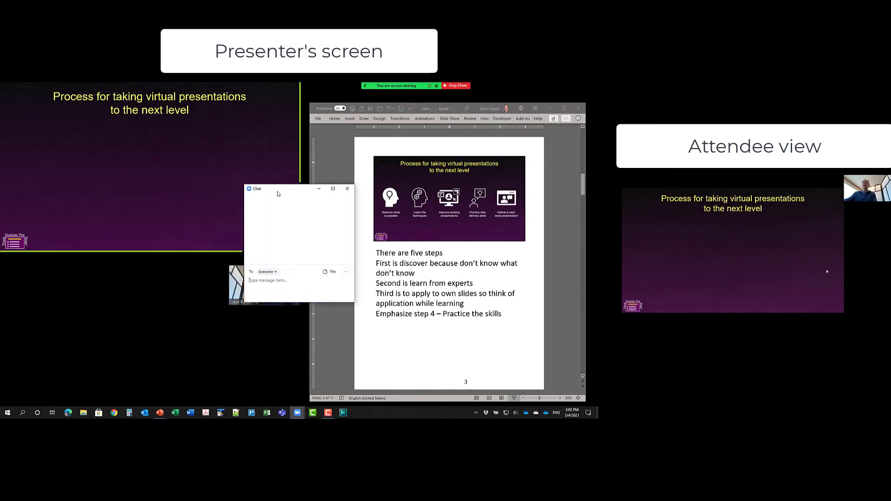
pyautogui.moveTo(281, 191); pyautogui.dragTo(67, 272)
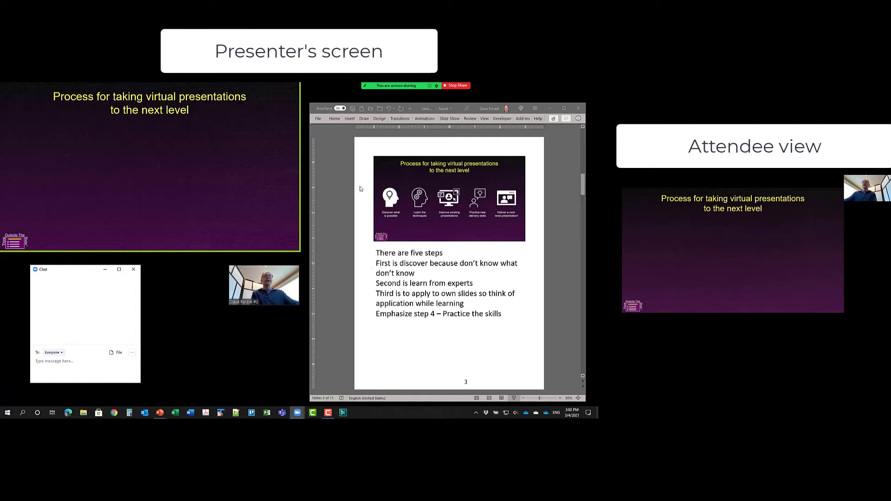
# Step: Shift the floating Zoom meeting toolbar a little to the right
pyautogui.moveTo(401, 85)
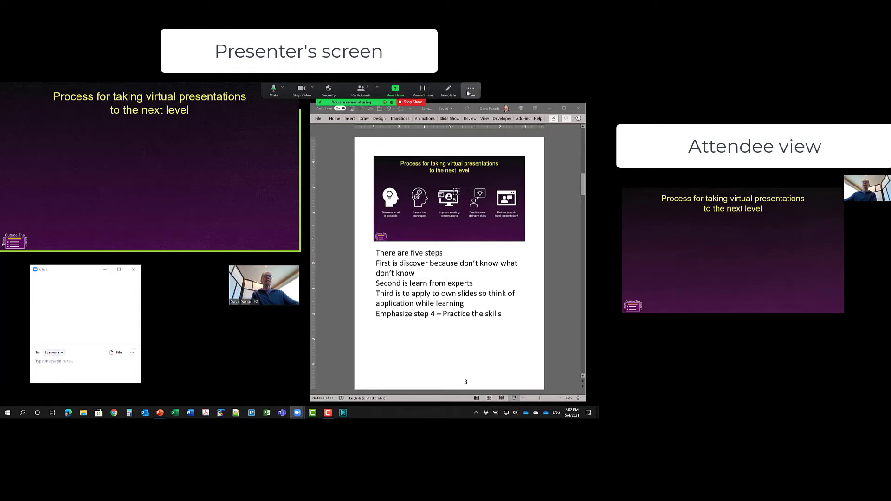
pyautogui.moveTo(459, 92); pyautogui.dragTo(515, 90)
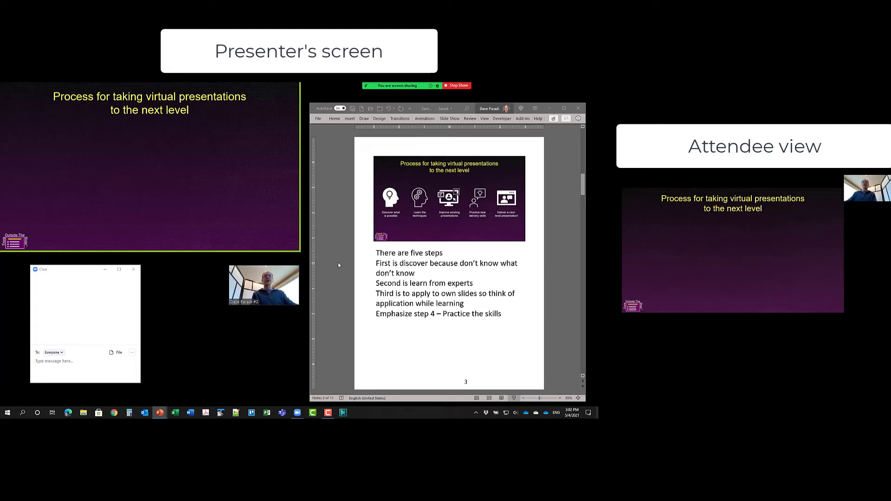
# Step: Build all five step icons, from 'Discover what is possible' to 'Deliver a next-level presentation!'
pyautogui.press('Right')
pyautogui.press('Right')
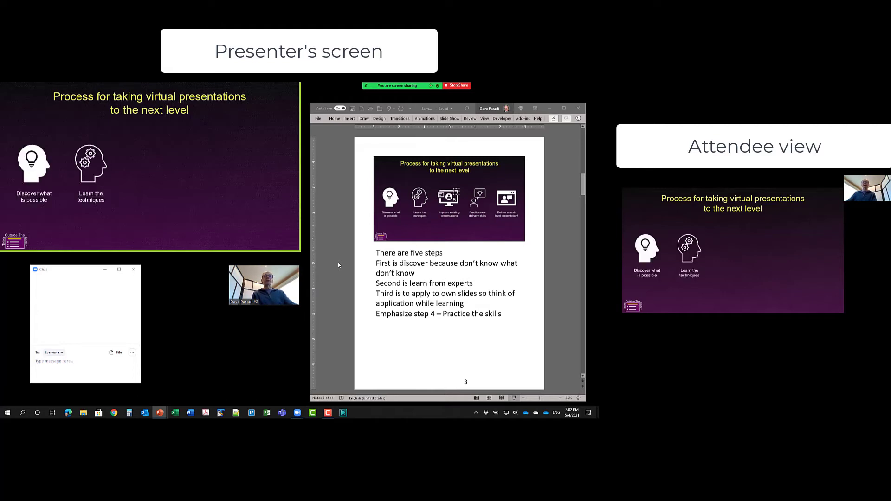
pyautogui.press('Right')
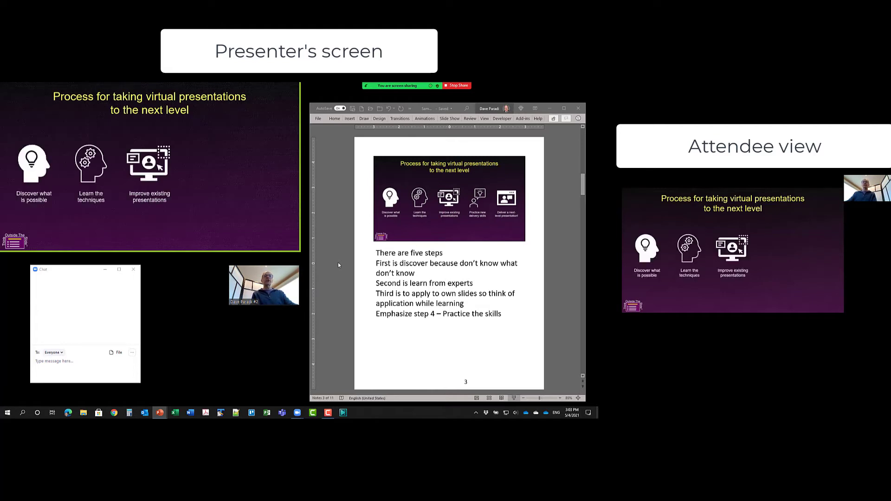
pyautogui.press('Right')
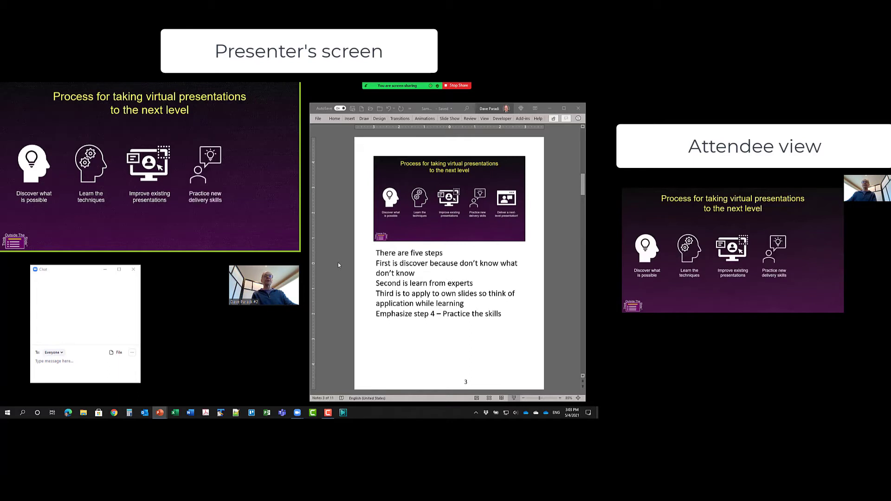
pyautogui.press('Right')
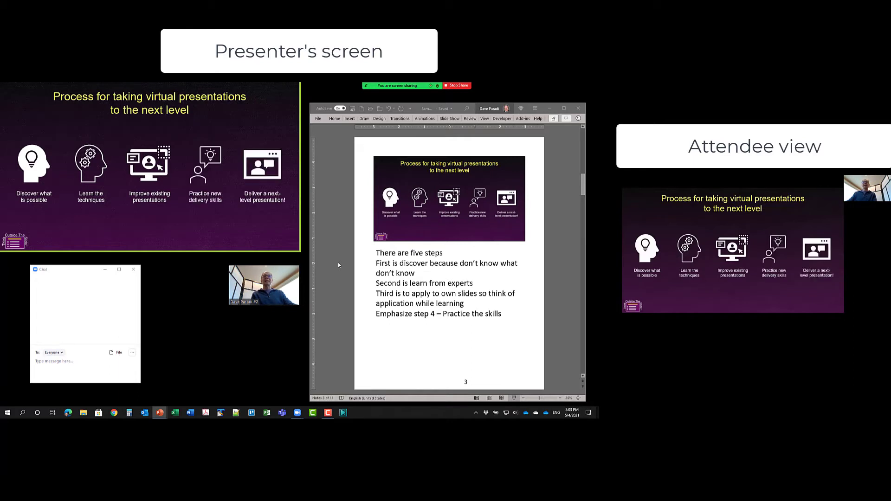
pyautogui.press('Right')
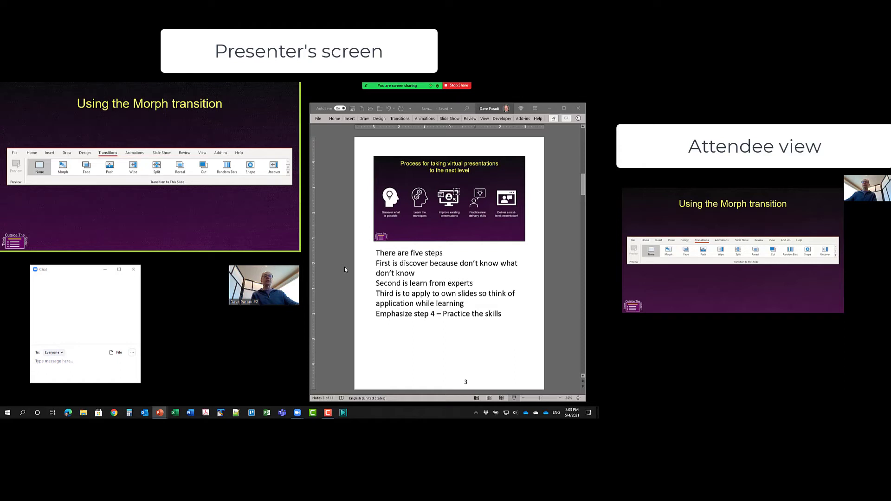
# Step: Scroll the notes page to slide 4 and advance the show to slide 5, 'Using the Morph transition'
pyautogui.scroll(-3, 344, 267)
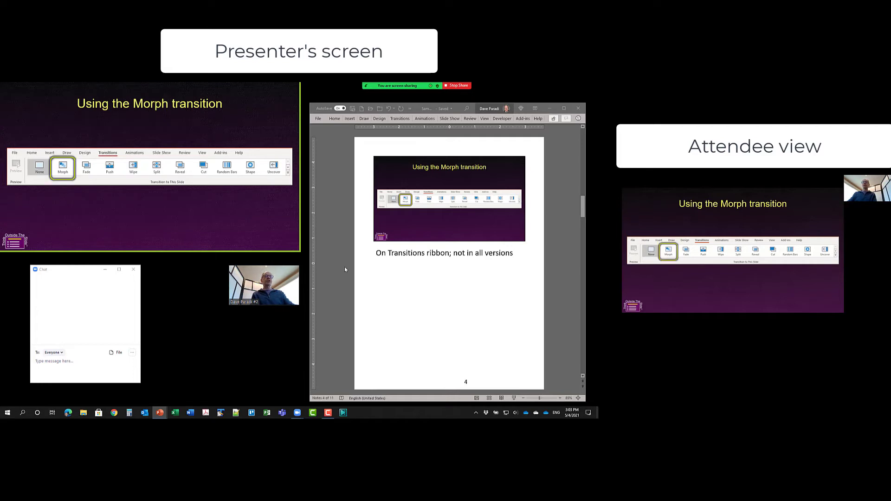
pyautogui.press('Right')
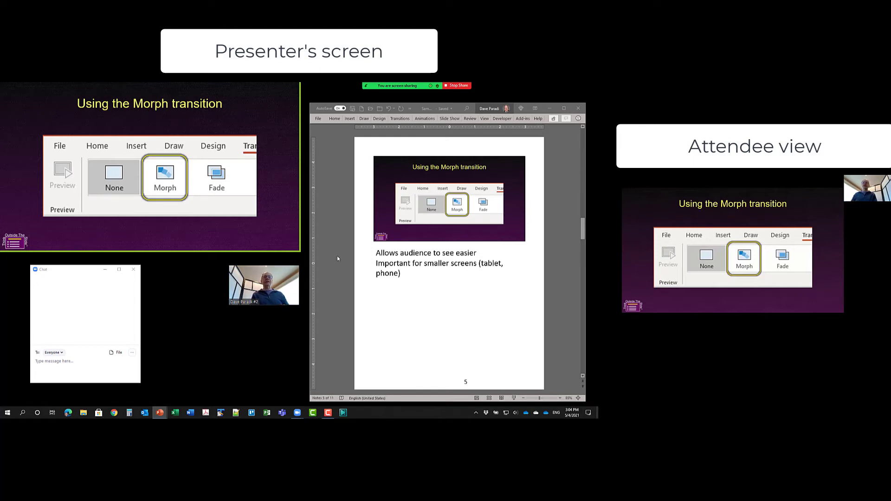
# Step: Advance to slide 6, 'Ways to engage an online audience', and reveal its Content group
pyautogui.press('Right')
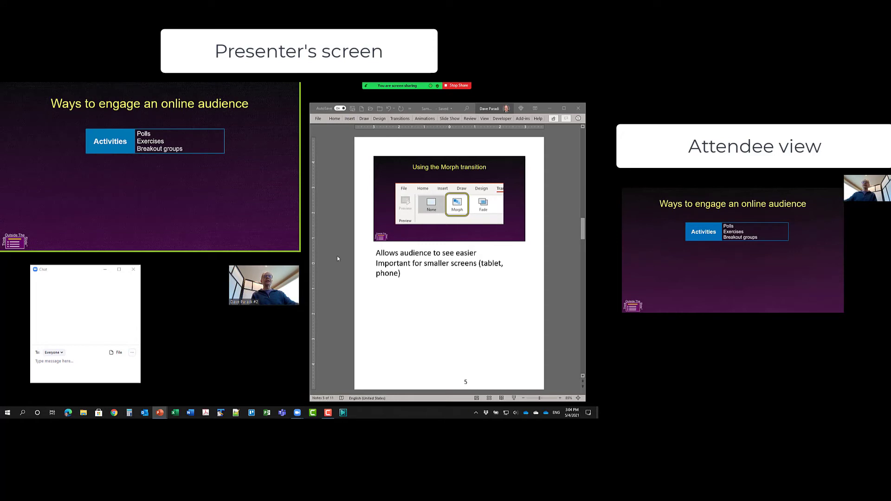
pyautogui.press('Right')
pyautogui.press('Right')
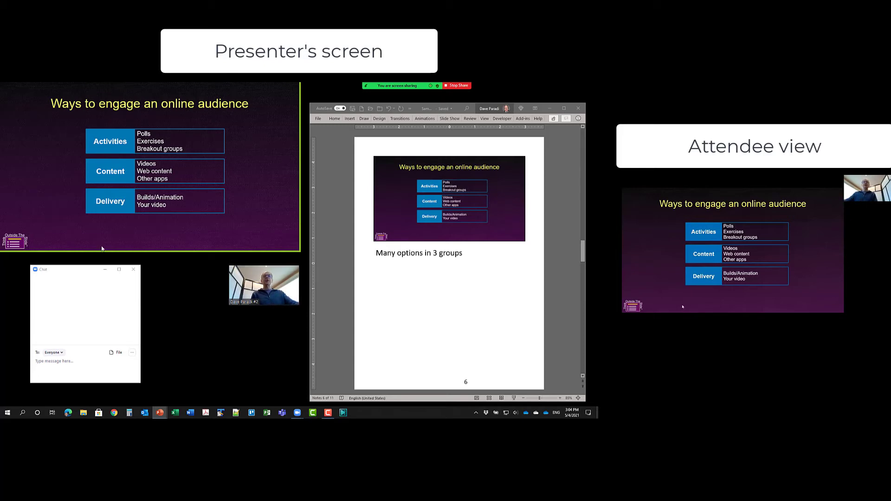
pyautogui.moveTo(66, 238)
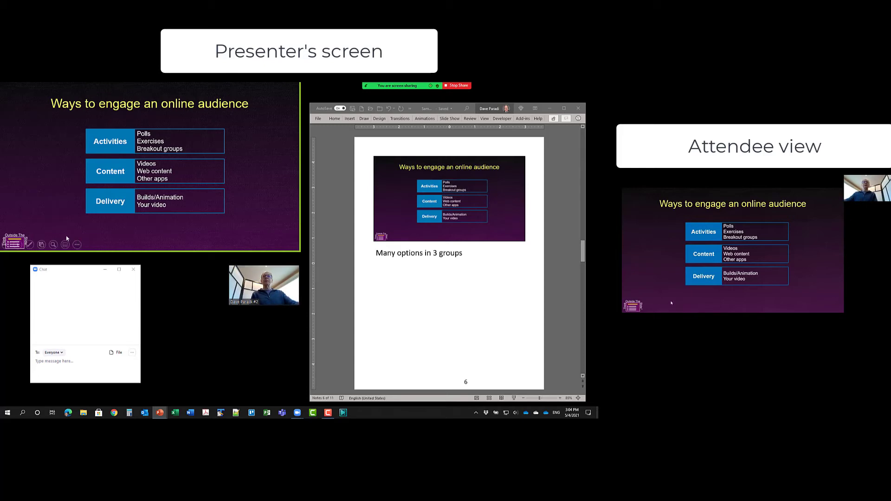
pyautogui.click(29, 245)
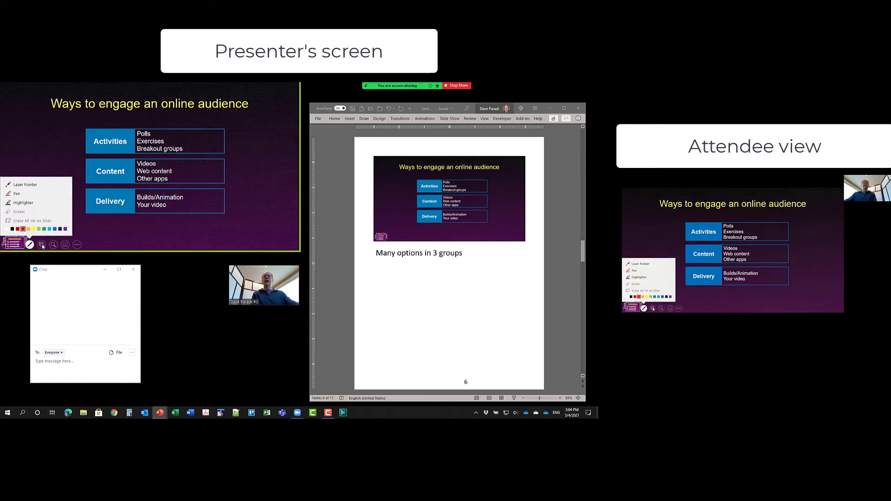
pyautogui.click(42, 245)
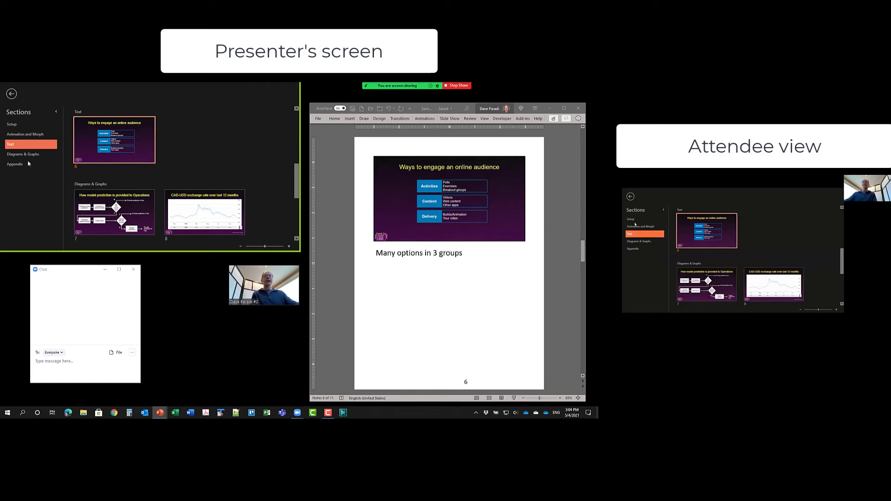
pyautogui.click(11, 94)
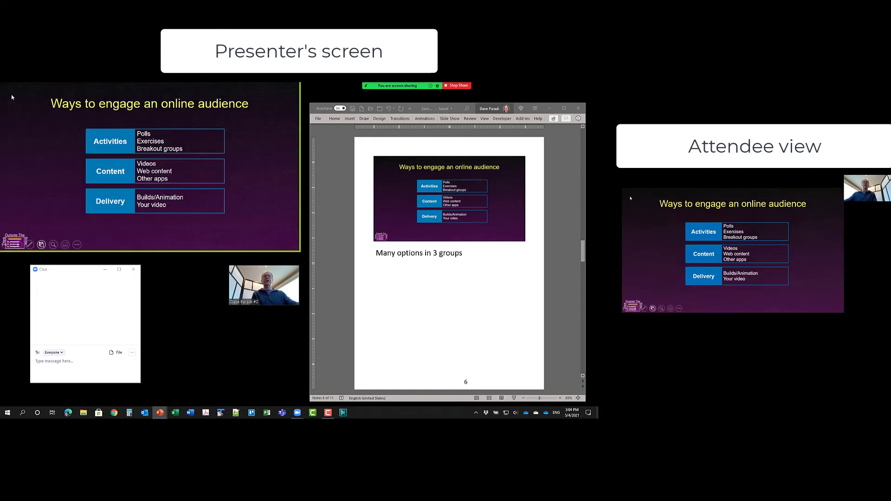
pyautogui.click(53, 244)
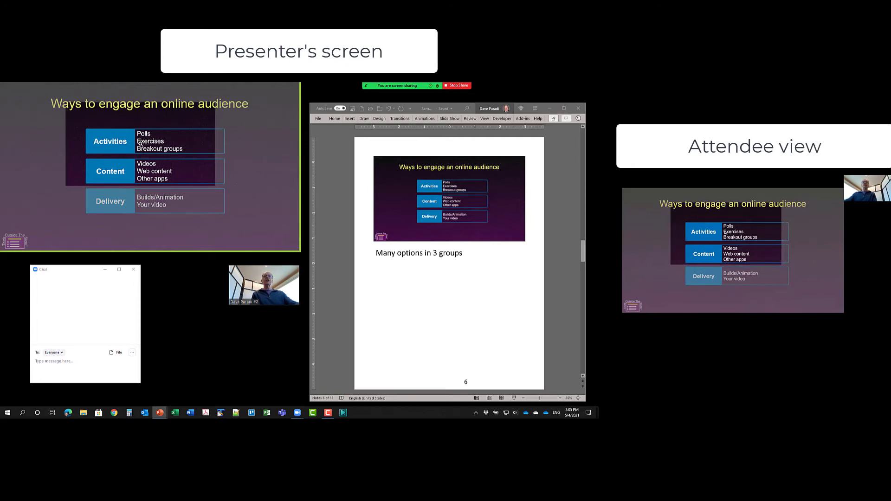
pyautogui.click(142, 143)
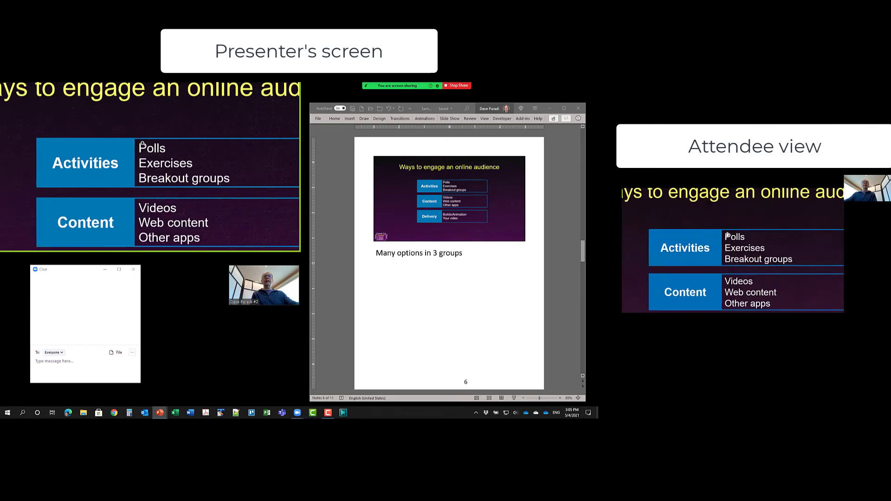
pyautogui.moveTo(172, 207); pyautogui.dragTo(144, 154)
pyautogui.moveTo(130, 211); pyautogui.dragTo(146, 161)
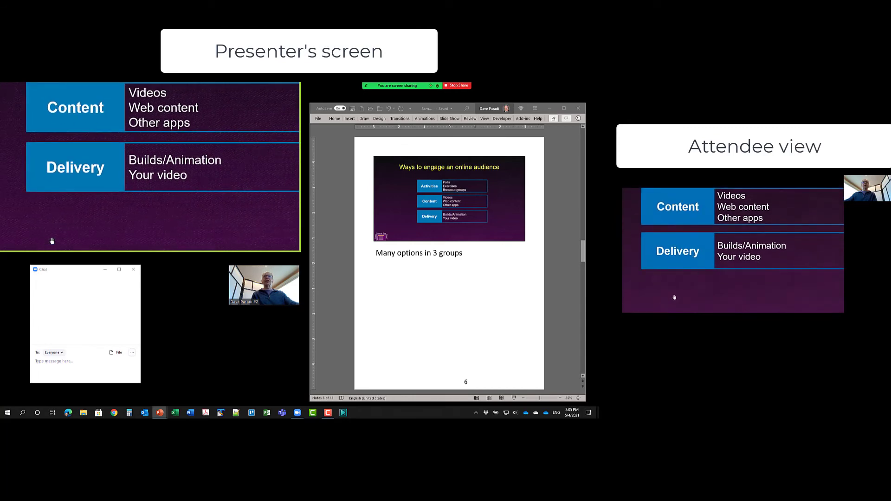
pyautogui.press('Escape')
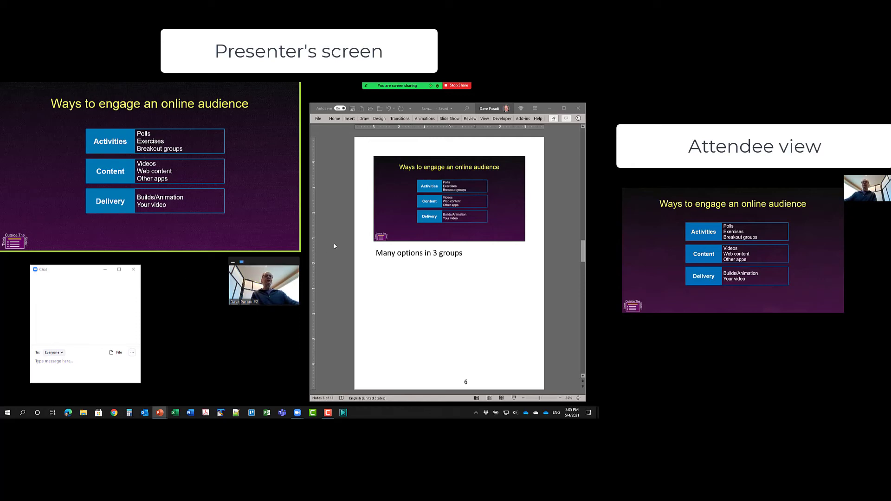
# Step: Stop the Zoom screen share and end the slideshow, leaving the 'Many options in 3 groups' notes page visible
pyautogui.click(456, 85)
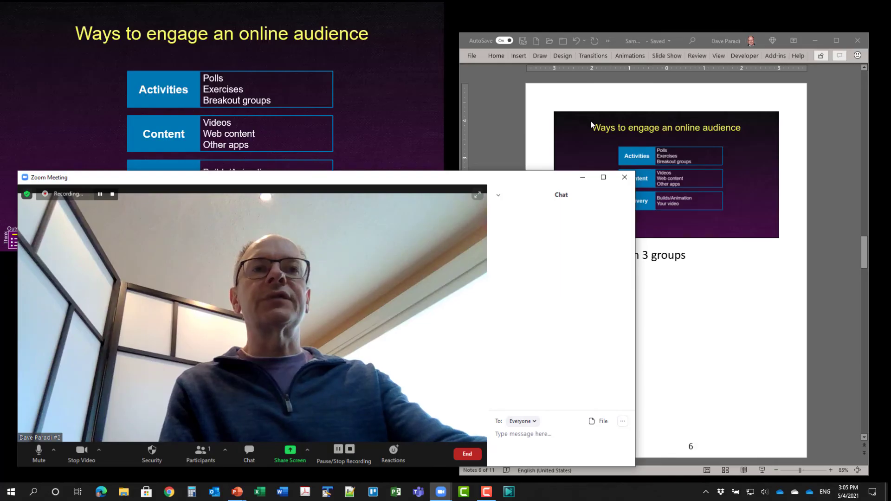
pyautogui.click(411, 126)
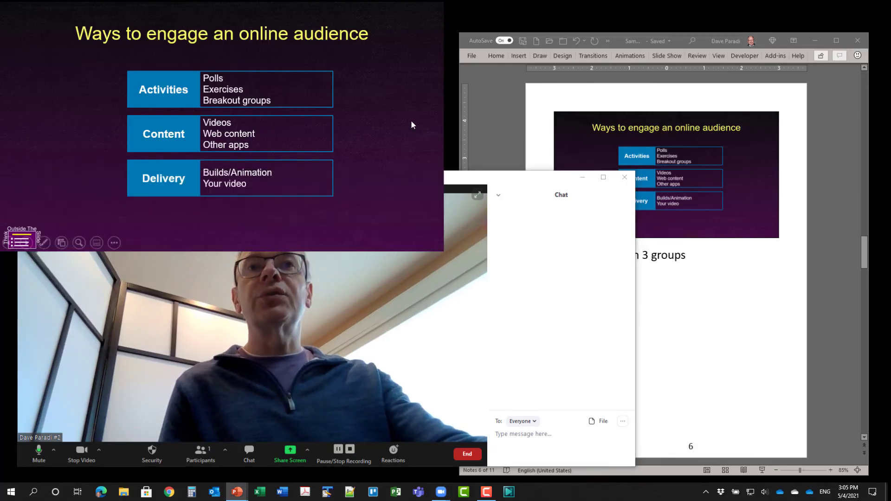
pyautogui.press('Escape')
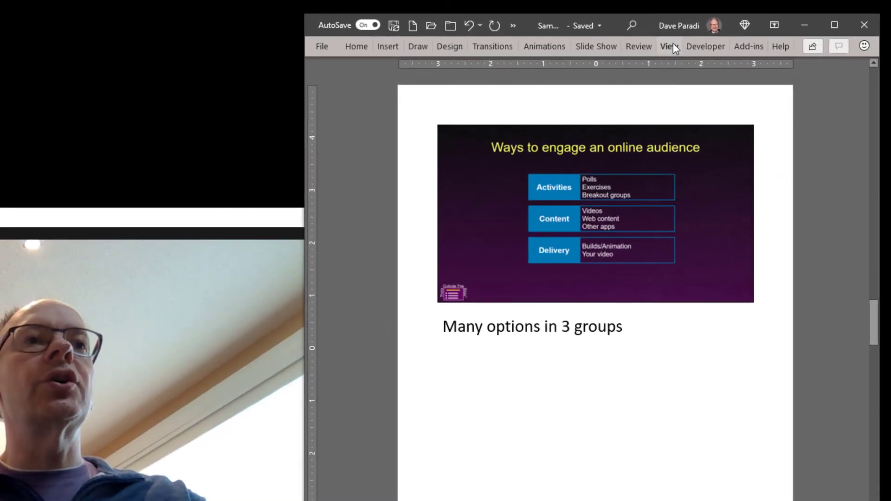
# Step: Pin the View ribbon, switch to Normal view, and resize PowerPoint so the Zoom chat shows below
pyautogui.click(669, 46)
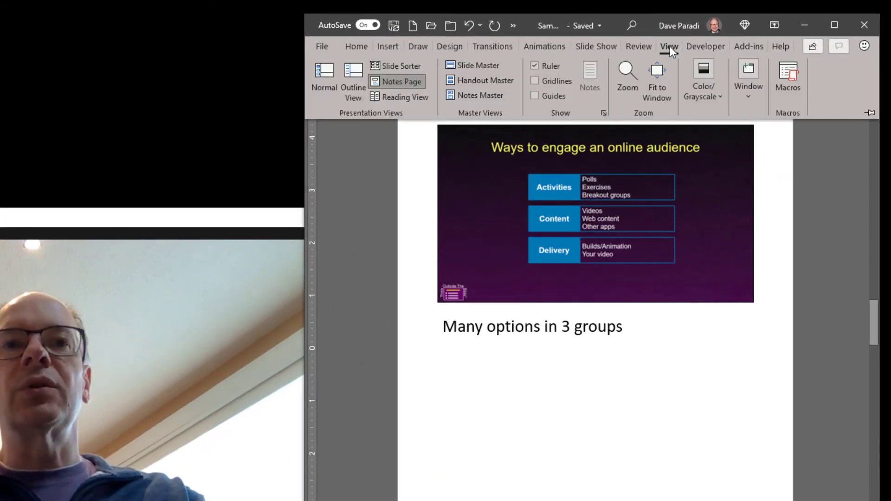
pyautogui.click(869, 113)
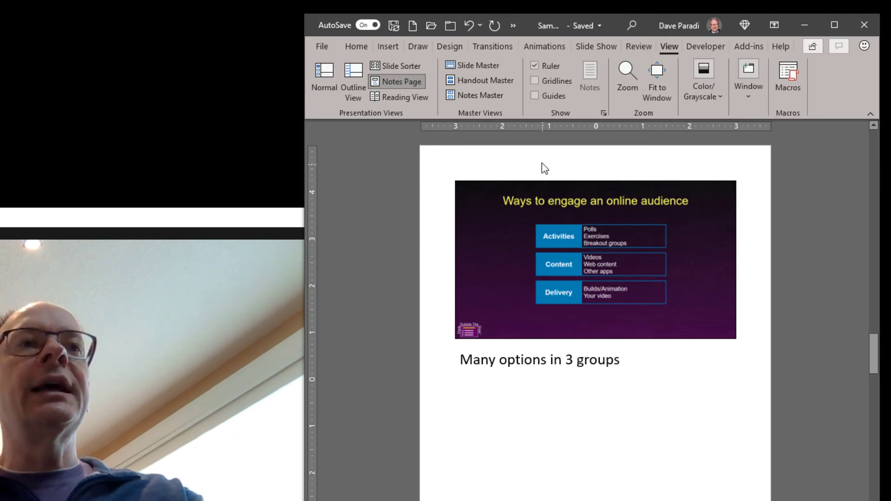
pyautogui.click(322, 75)
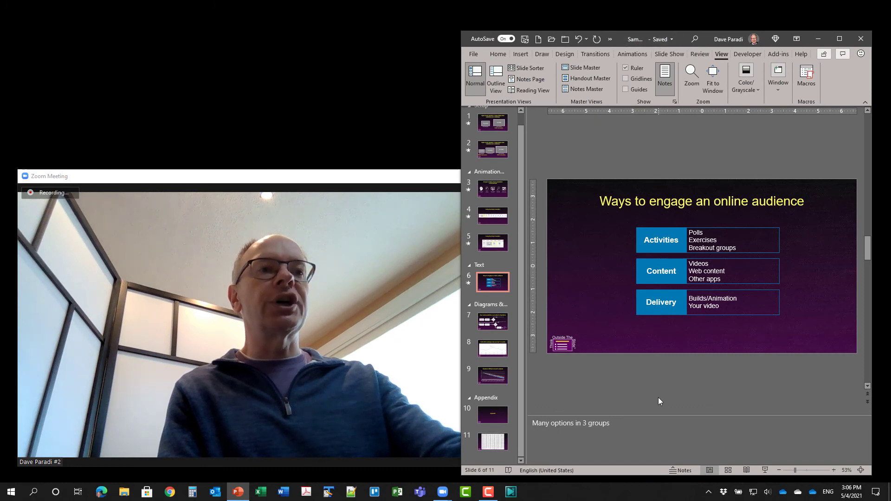
pyautogui.moveTo(637, 474); pyautogui.dragTo(621, 330)
pyautogui.moveTo(461, 329); pyautogui.dragTo(409, 397)
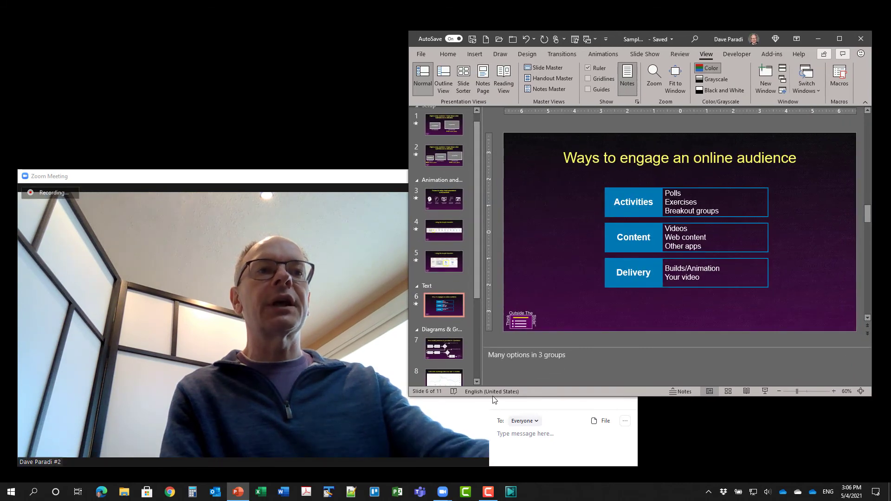